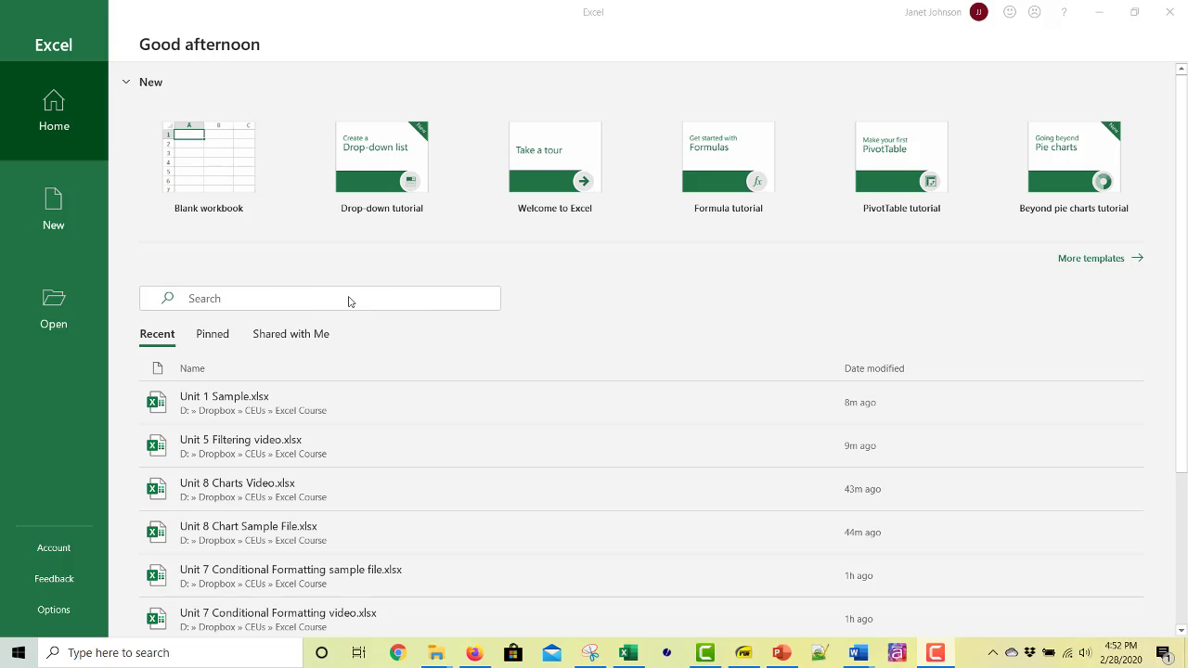
# Browse the Excel start page templates and create a new blank workbook, Book1
pyautogui.scroll(-1, 282, 417)
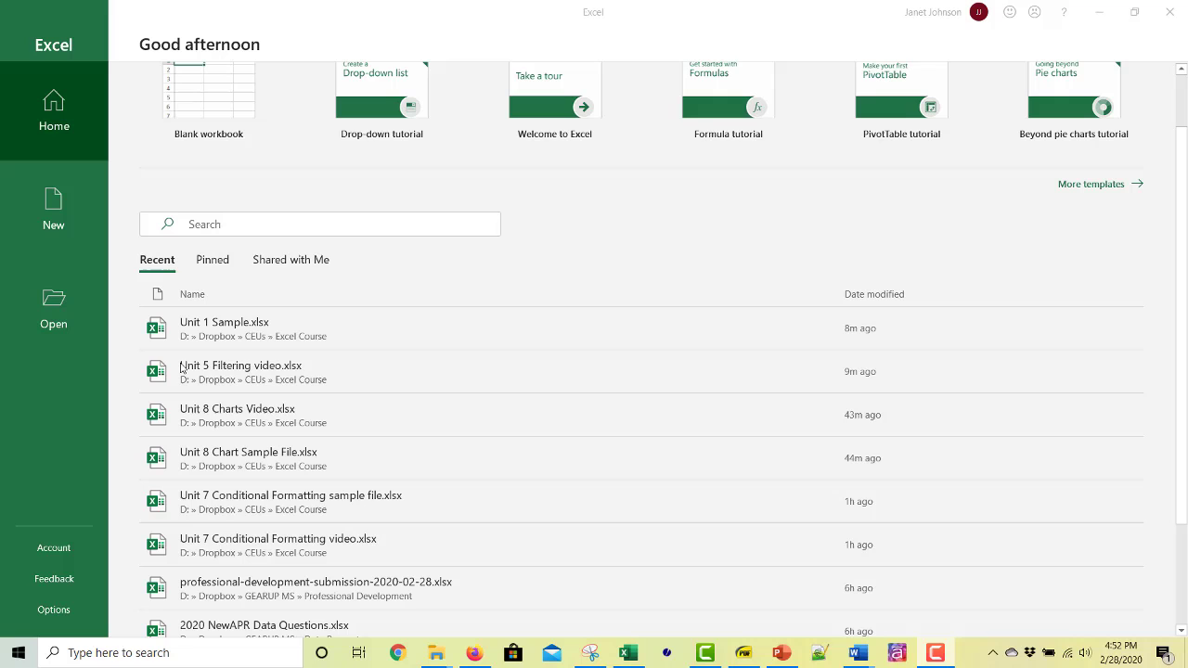
pyautogui.scroll(-3, 430, 560)
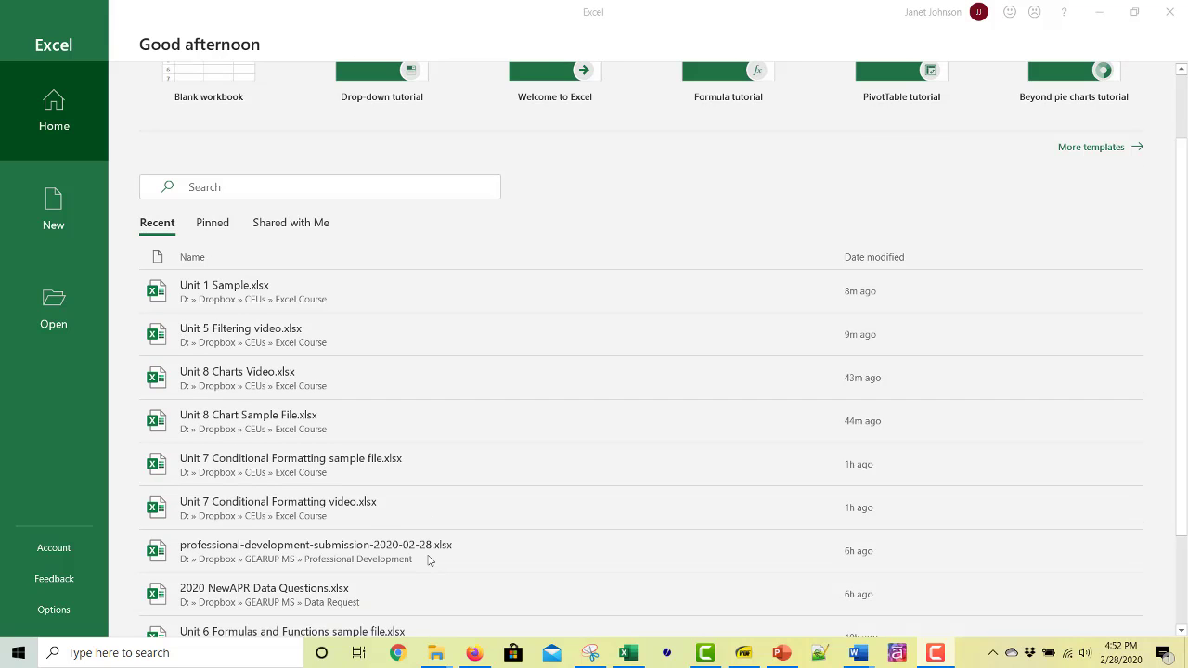
pyautogui.scroll(3, 244, 451)
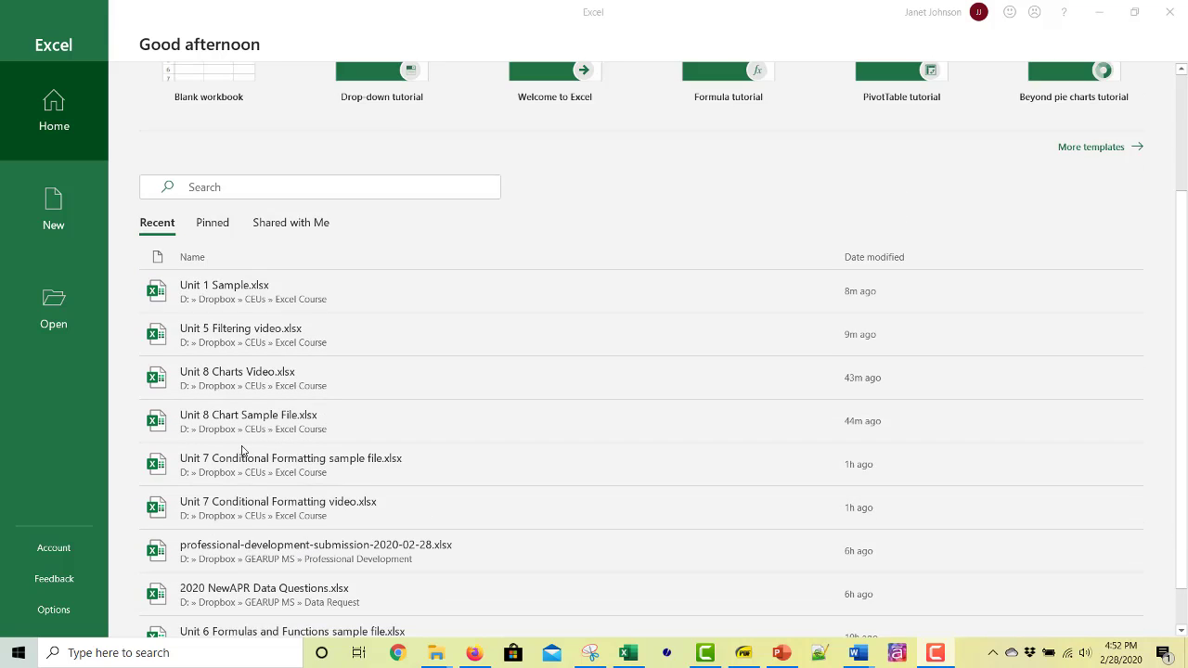
pyautogui.scroll(-3, 262, 388)
pyautogui.scroll(-1, 263, 390)
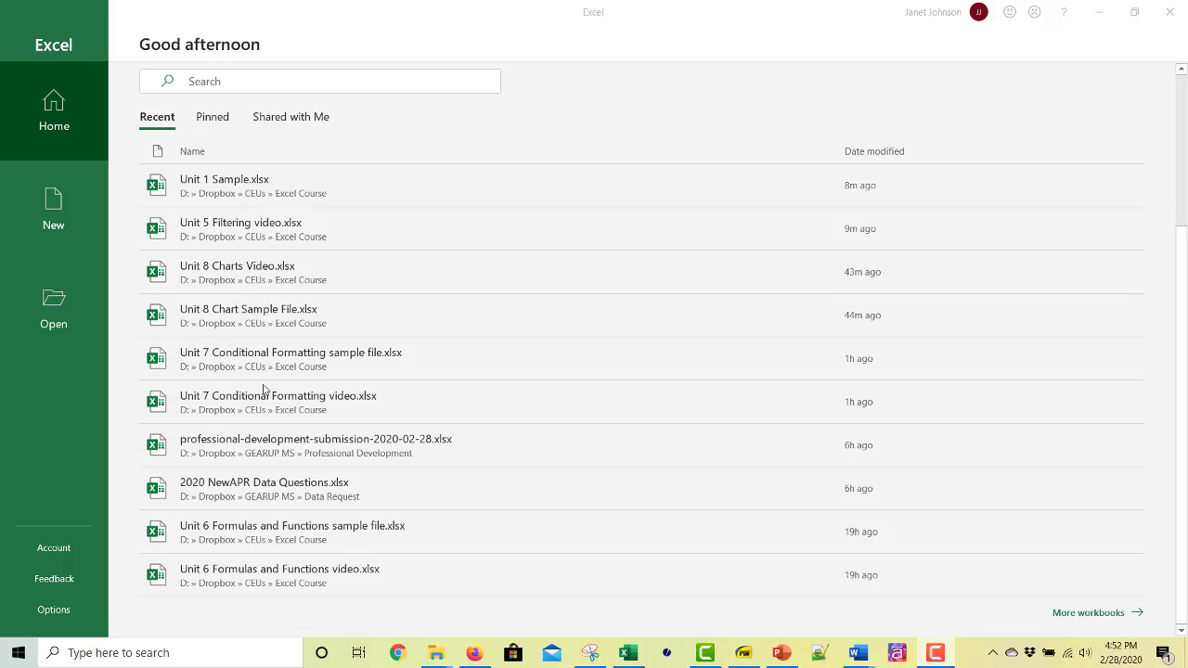
pyautogui.scroll(5, 263, 390)
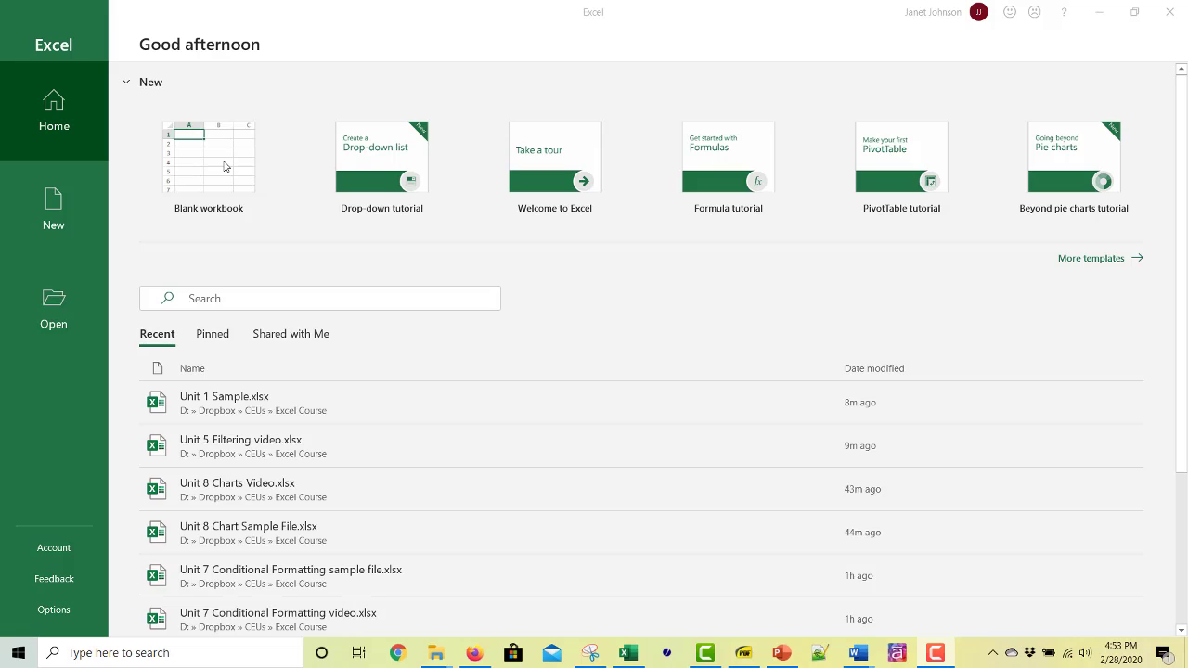
pyautogui.click(224, 166)
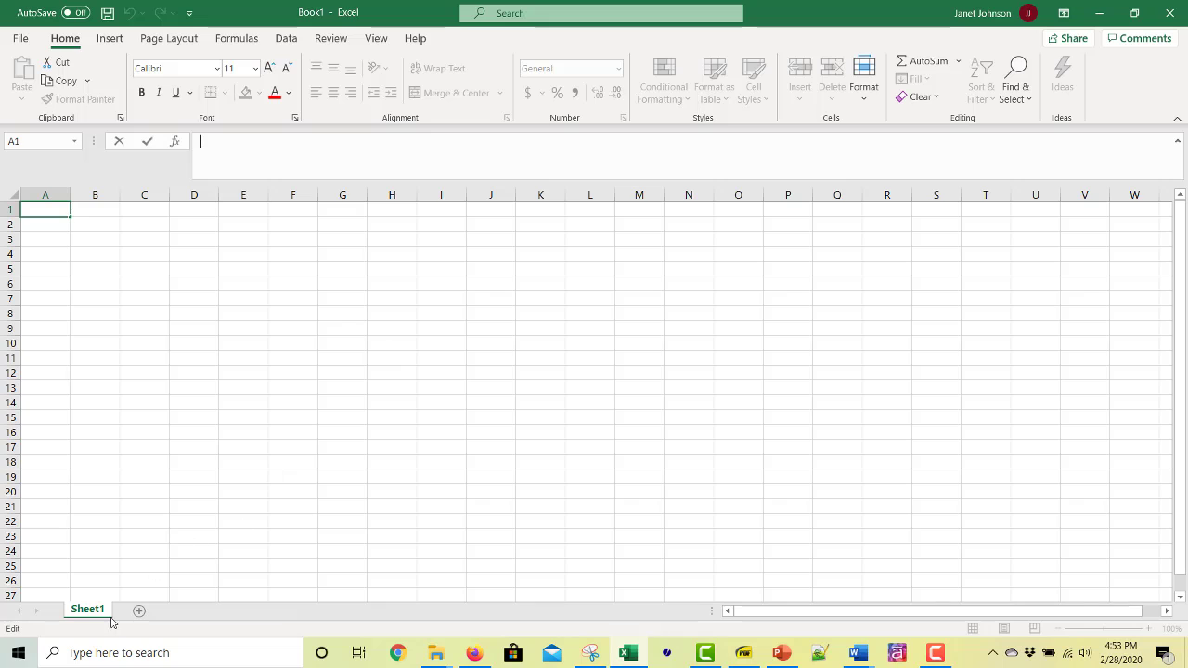
pyautogui.click(993, 333)
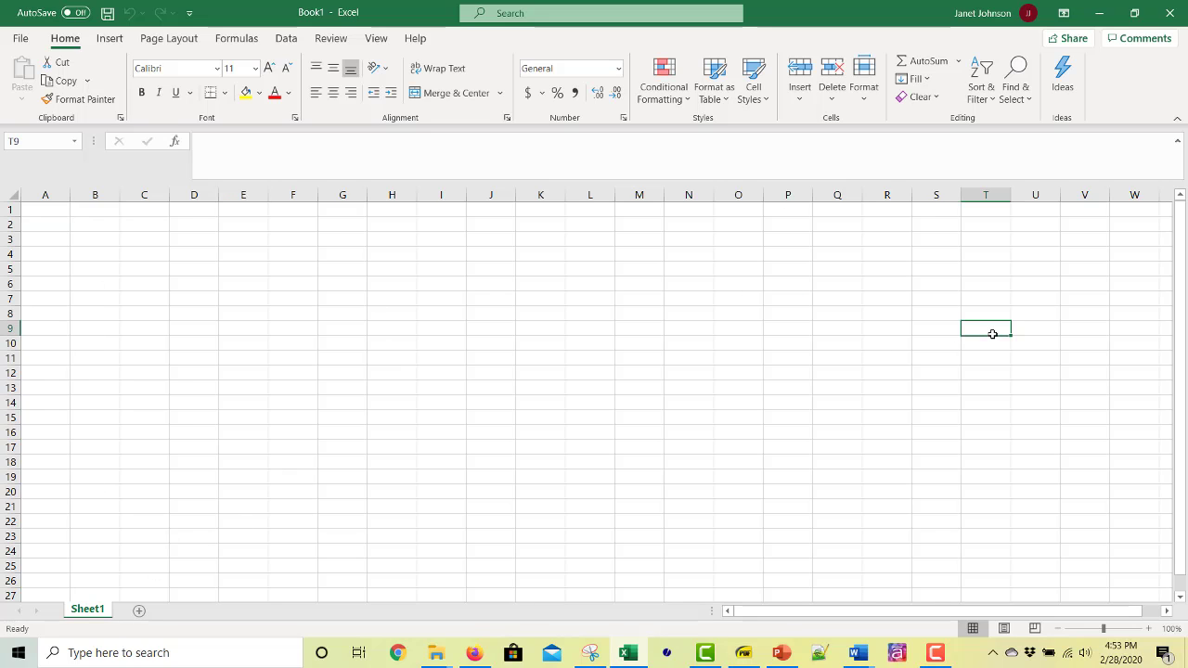
# Add Sheet2 and Sheet3 to the workbook, then return to Sheet1
pyautogui.click(139, 614)
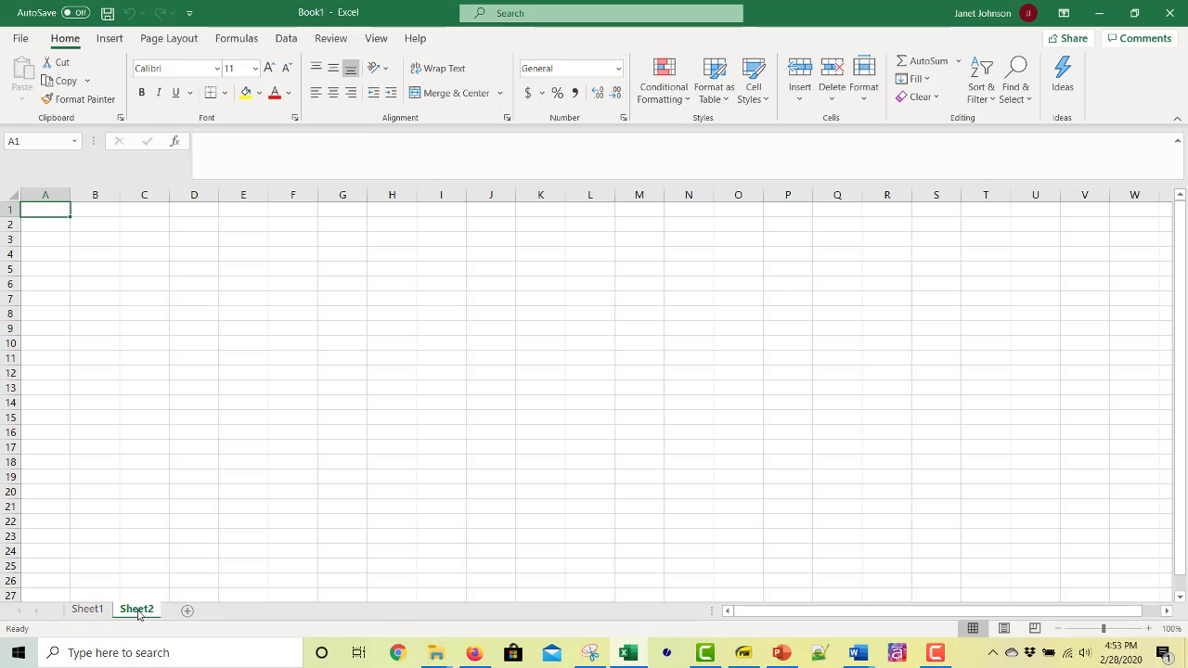
pyautogui.click(186, 613)
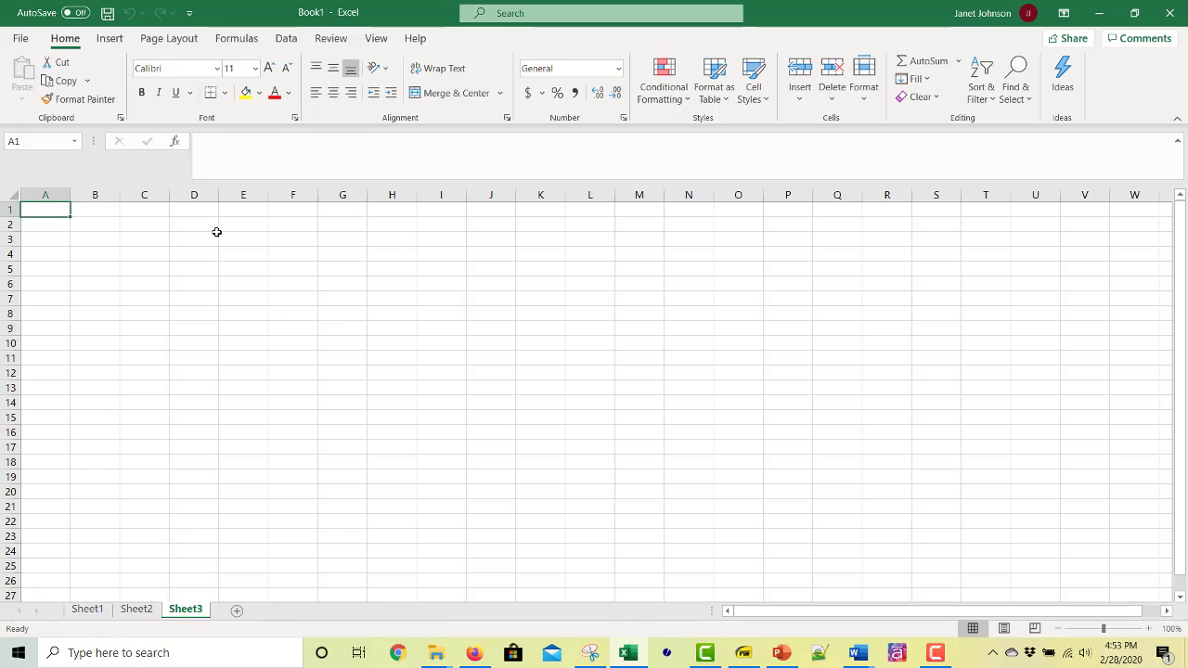
pyautogui.click(87, 611)
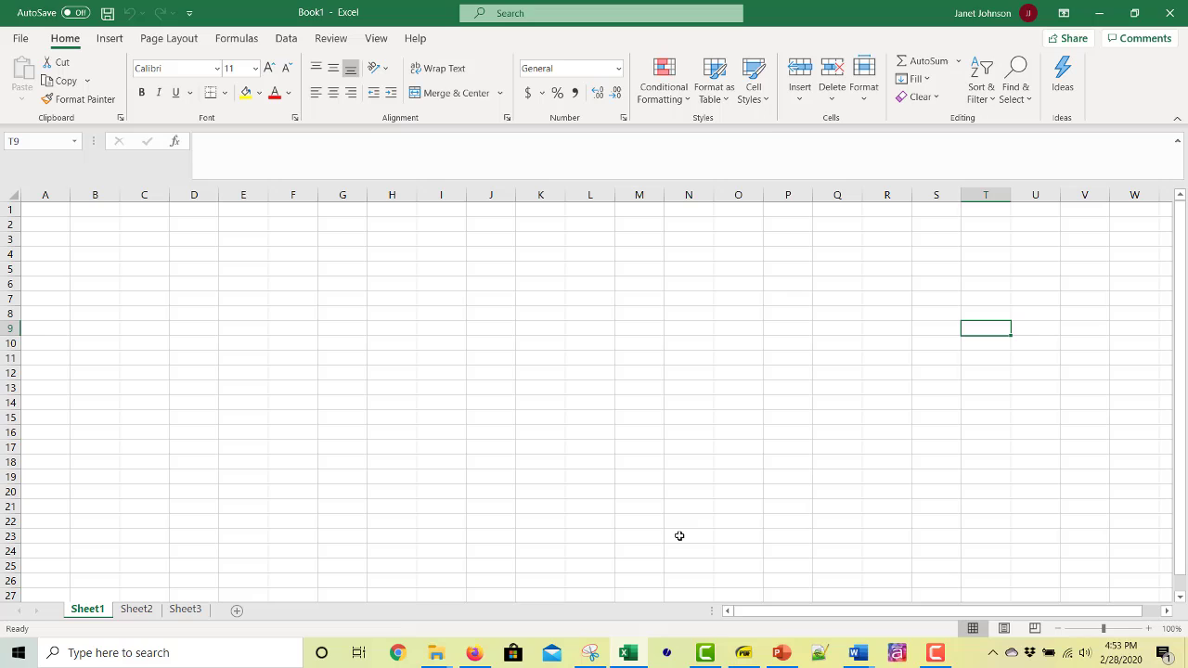
pyautogui.click(977, 661)
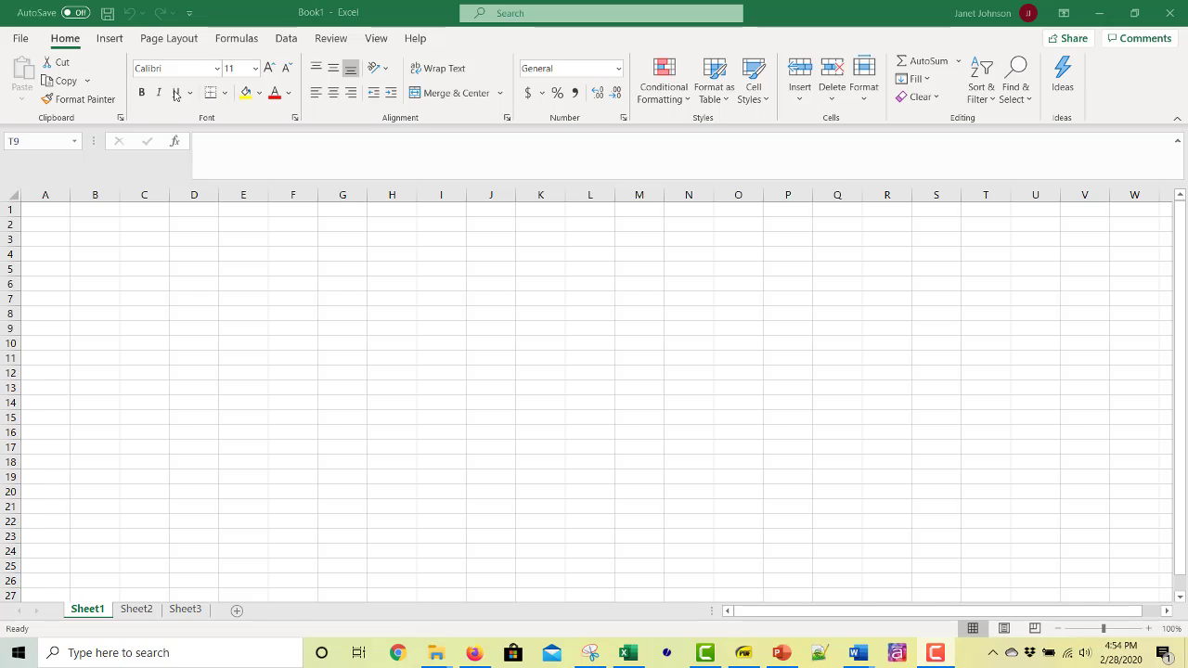
pyautogui.click(21, 40)
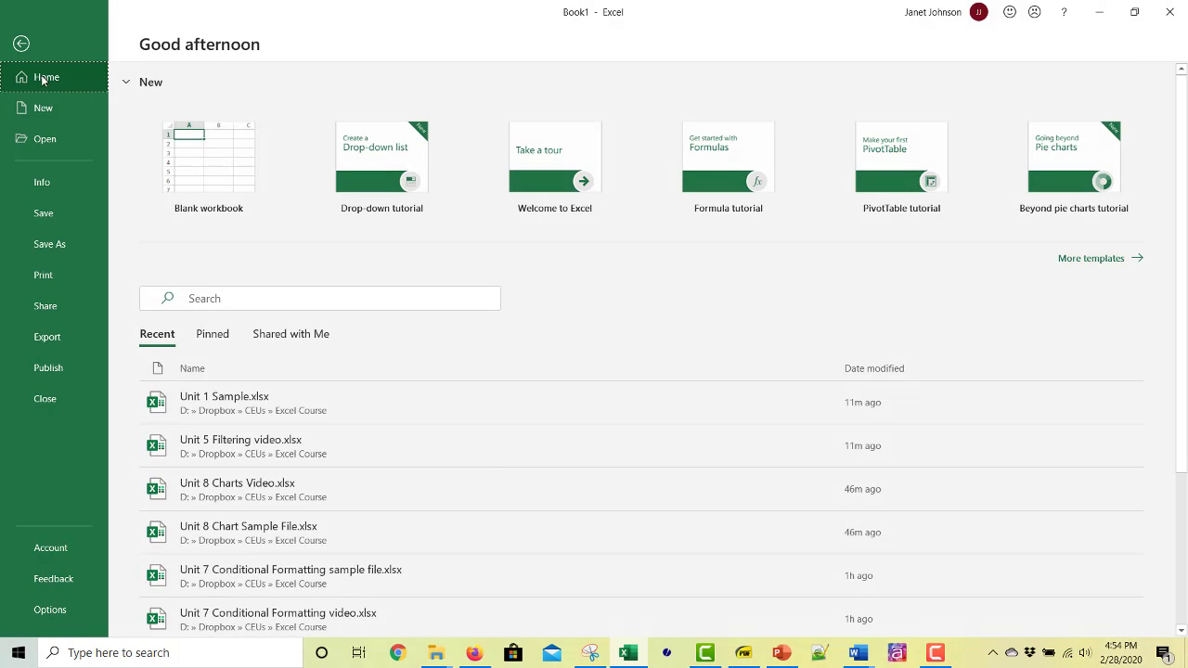
pyautogui.click(21, 43)
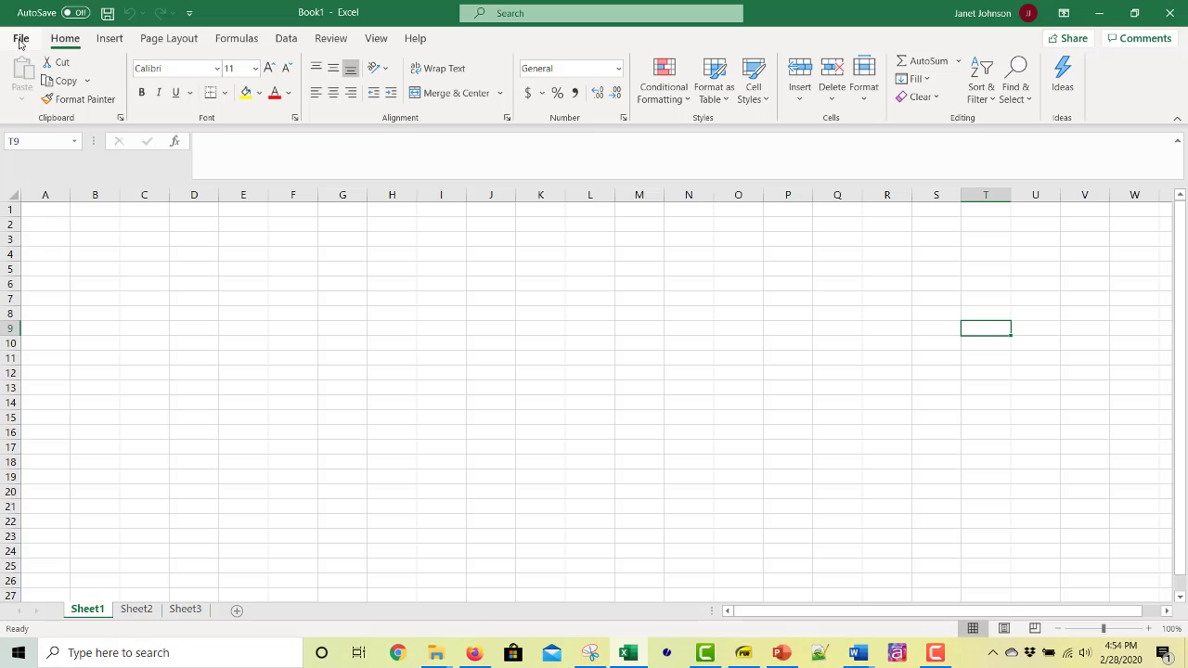
pyautogui.moveTo(194, 254); pyautogui.dragTo(304, 330)
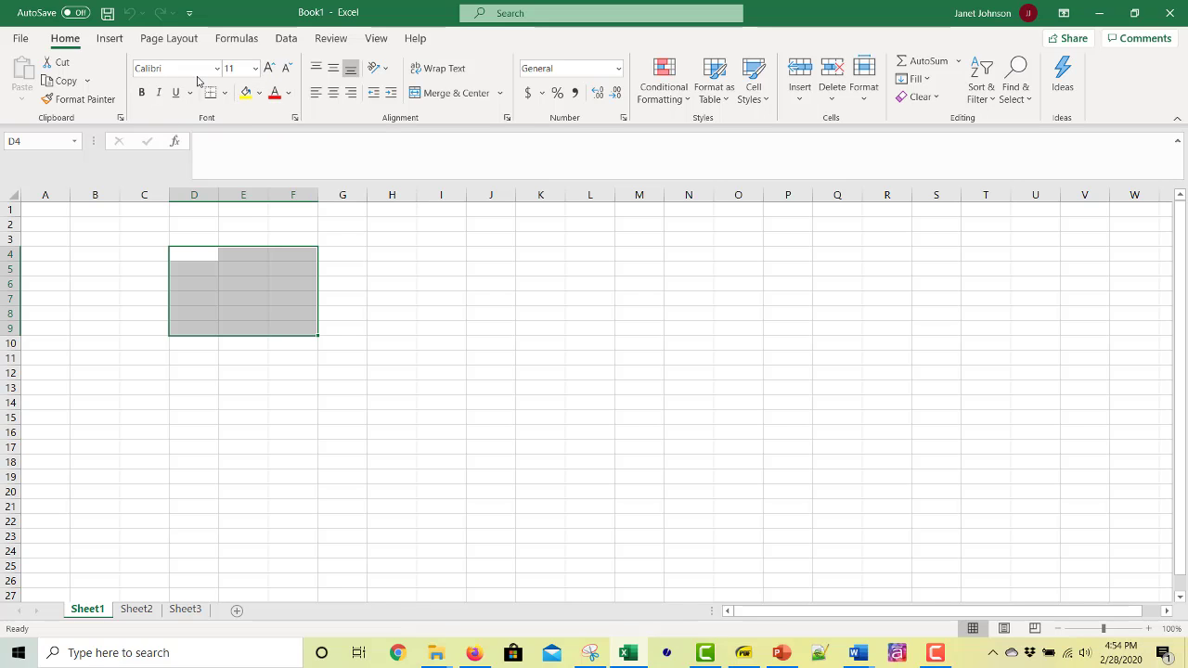
# Select every cell on Sheet1 and replace the Calibri font with Times New Roman
pyautogui.moveTo(371, 268); pyautogui.dragTo(371, 259)
pyautogui.click(172, 227)
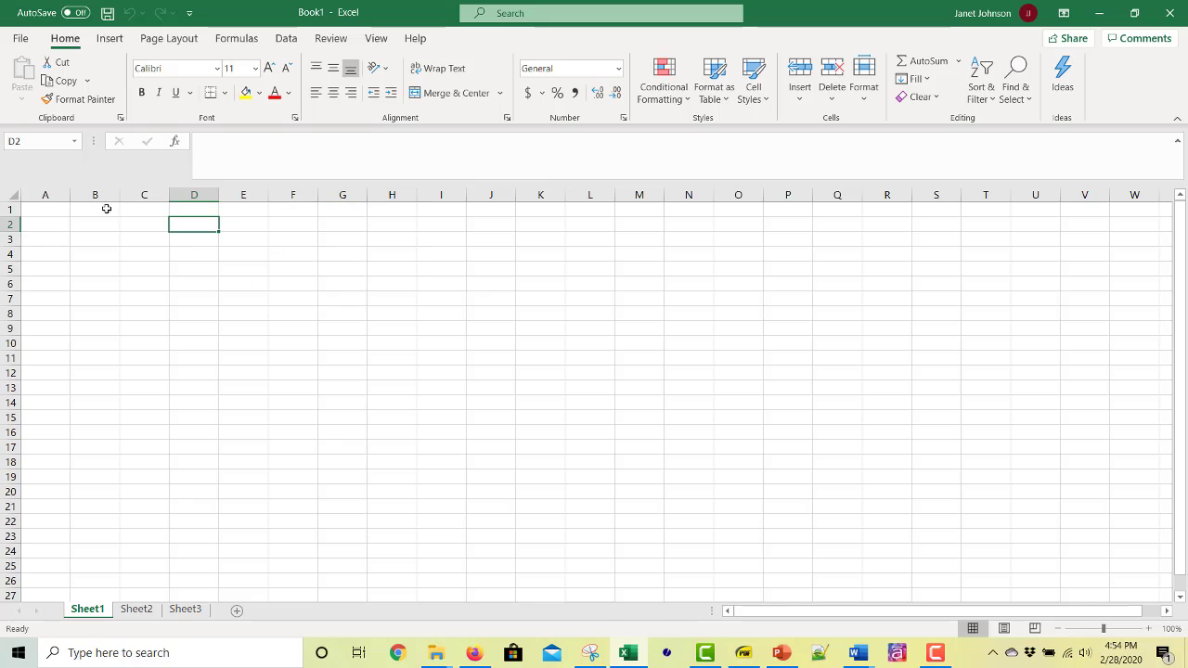
pyautogui.click(37, 212)
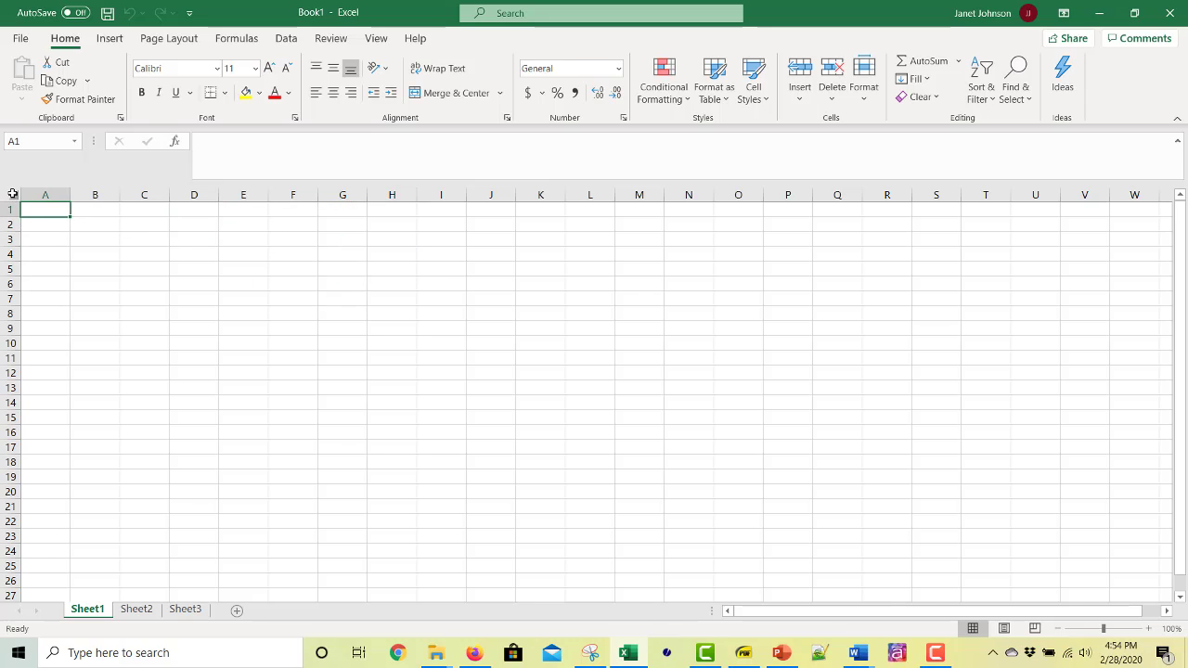
pyautogui.click(12, 193)
pyautogui.click(221, 70)
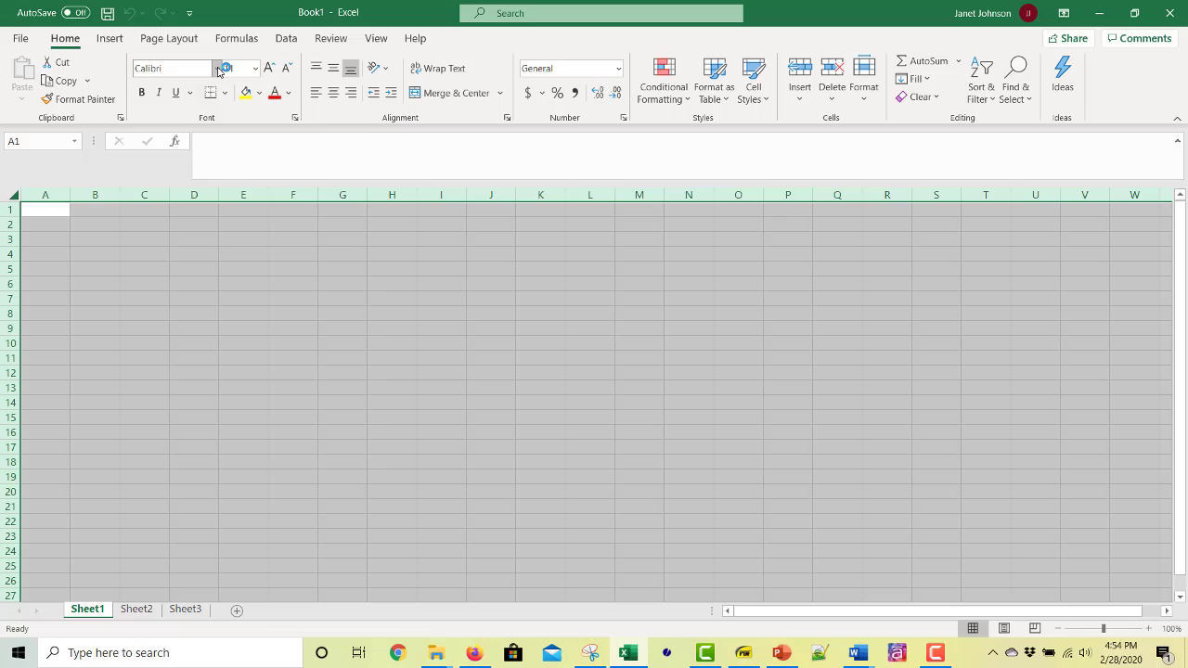
pyautogui.click(219, 70)
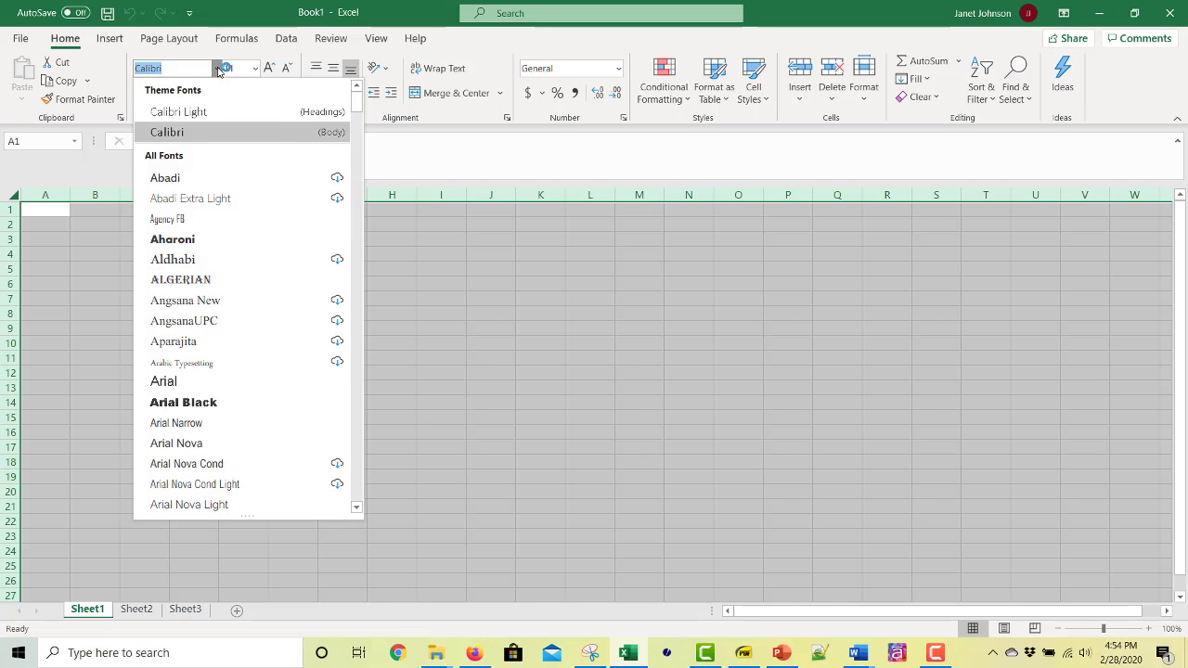
pyautogui.click(60, 263)
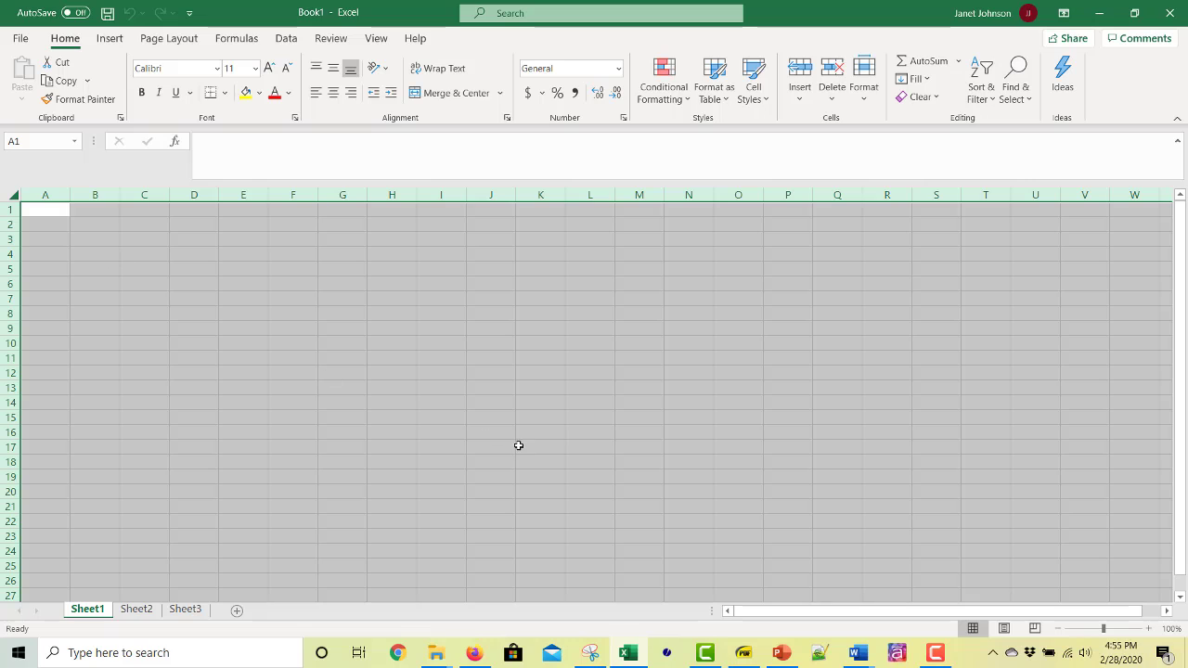
pyautogui.click(187, 70)
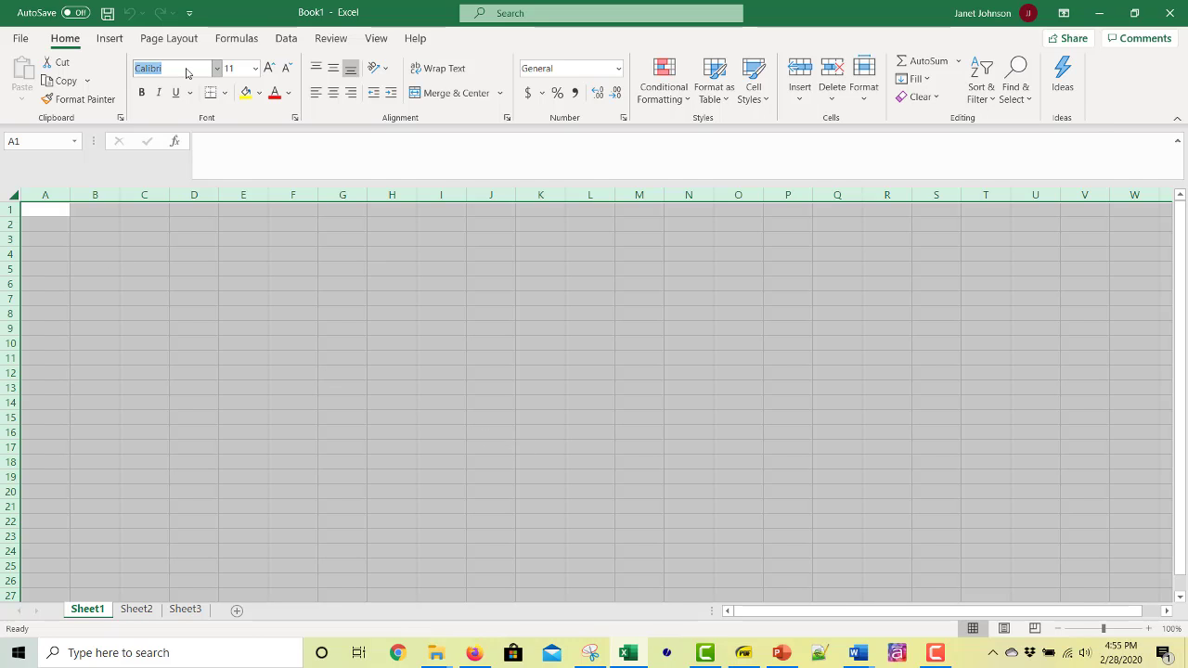
pyautogui.write('Times New Roman')
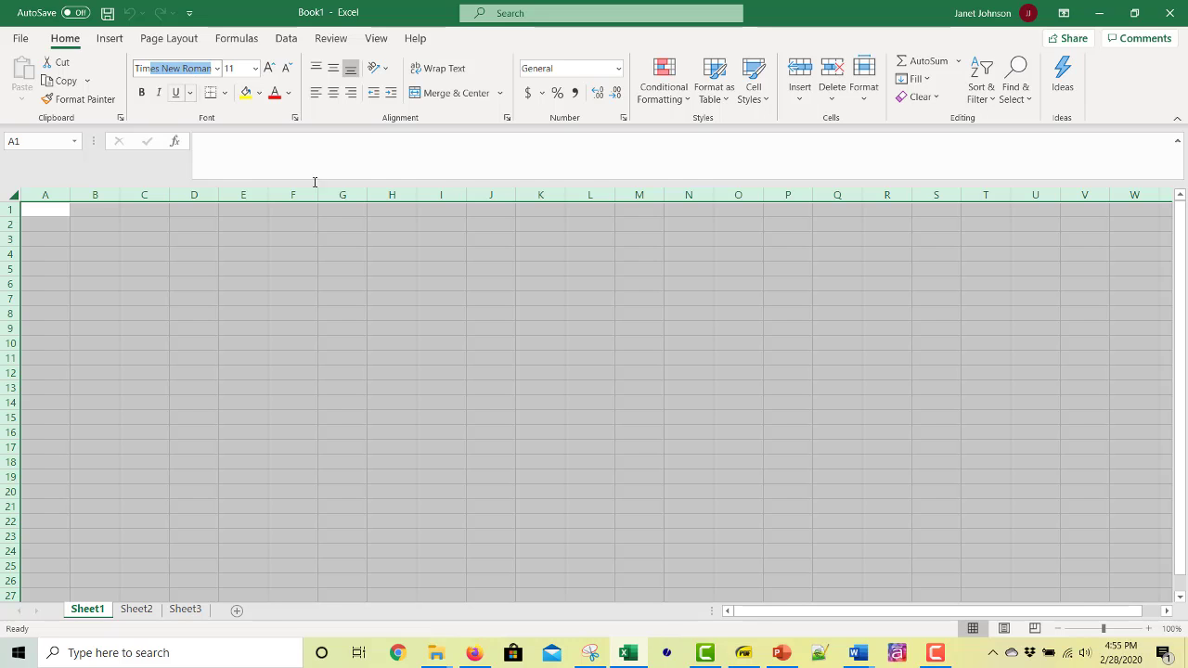
pyautogui.click(386, 339)
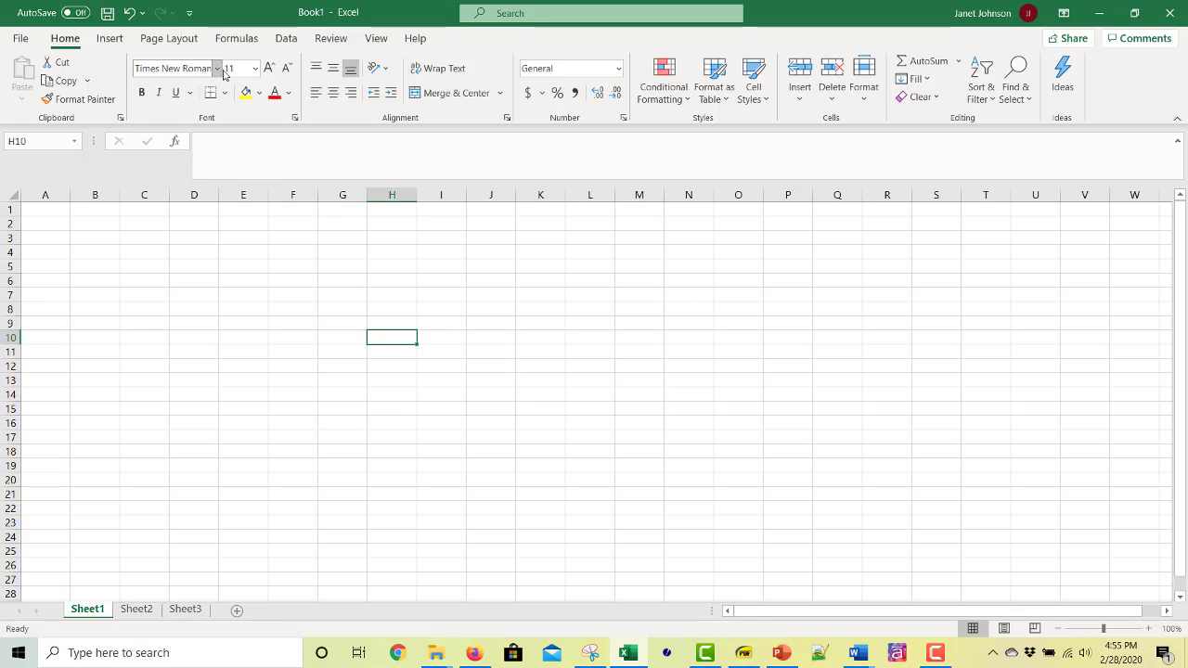
pyautogui.click(242, 312)
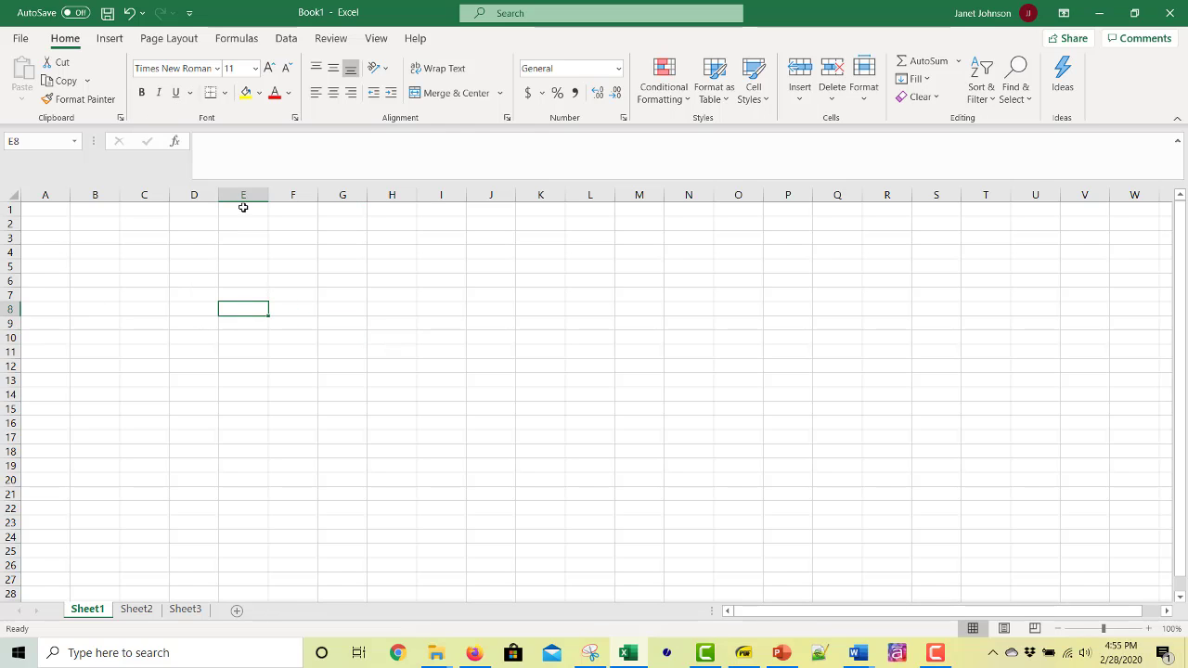
pyautogui.click(618, 69)
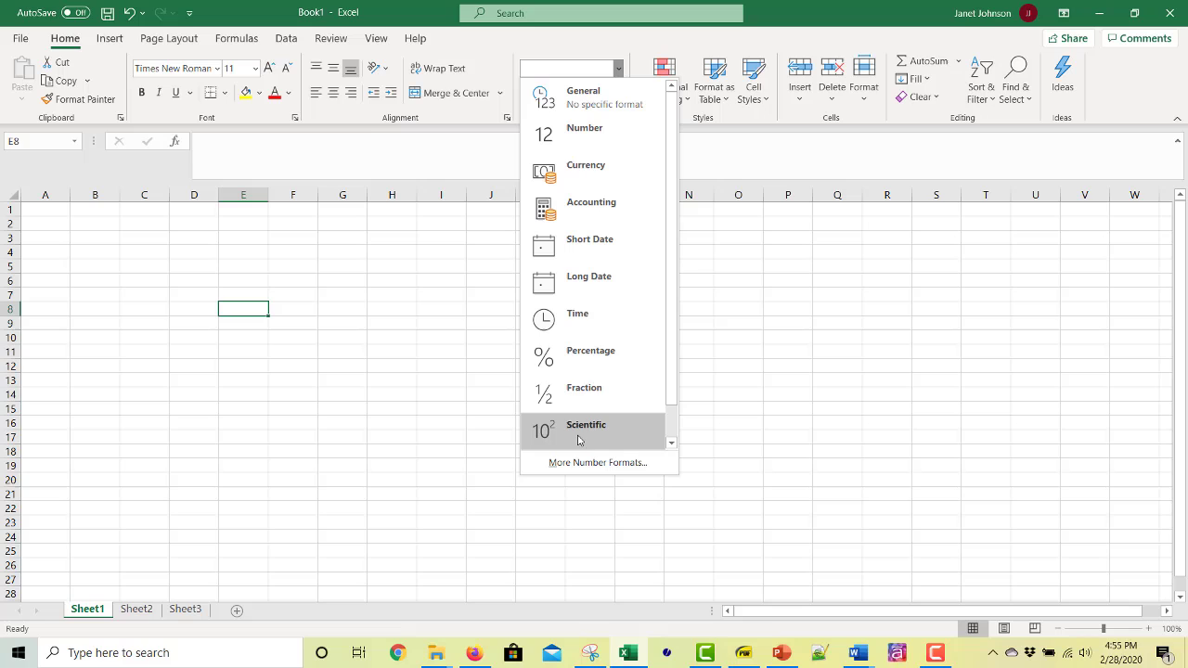
pyautogui.click(803, 354)
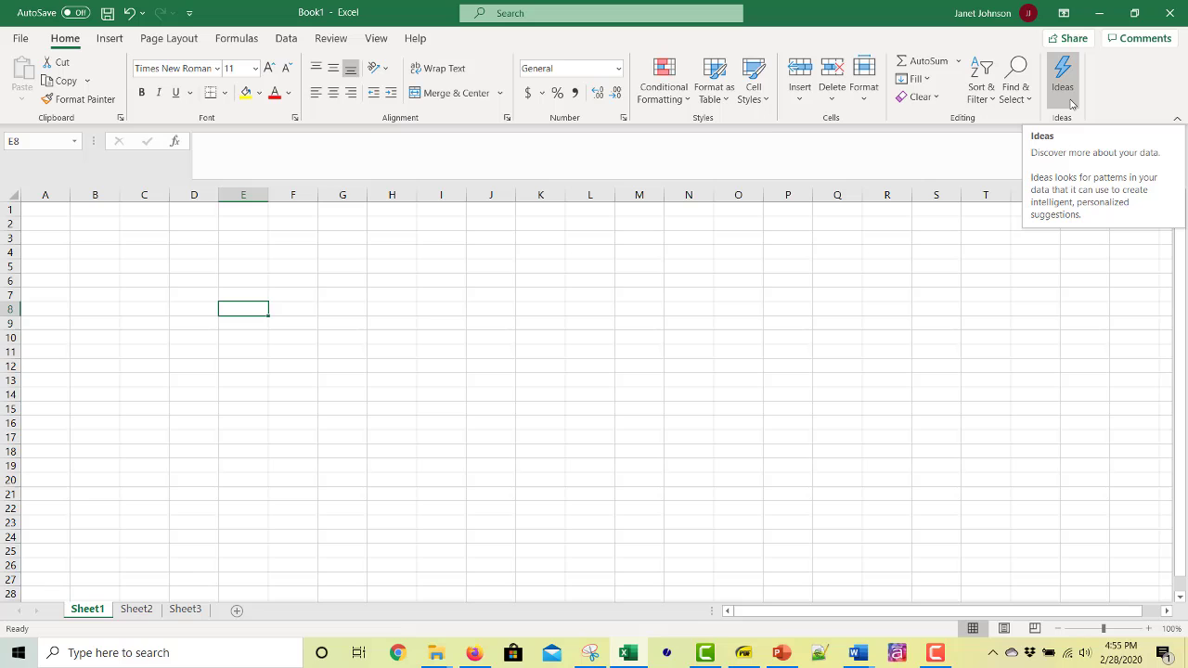
# Look over the Insert ribbon groups, then show the Page Layout options
pyautogui.click(110, 38)
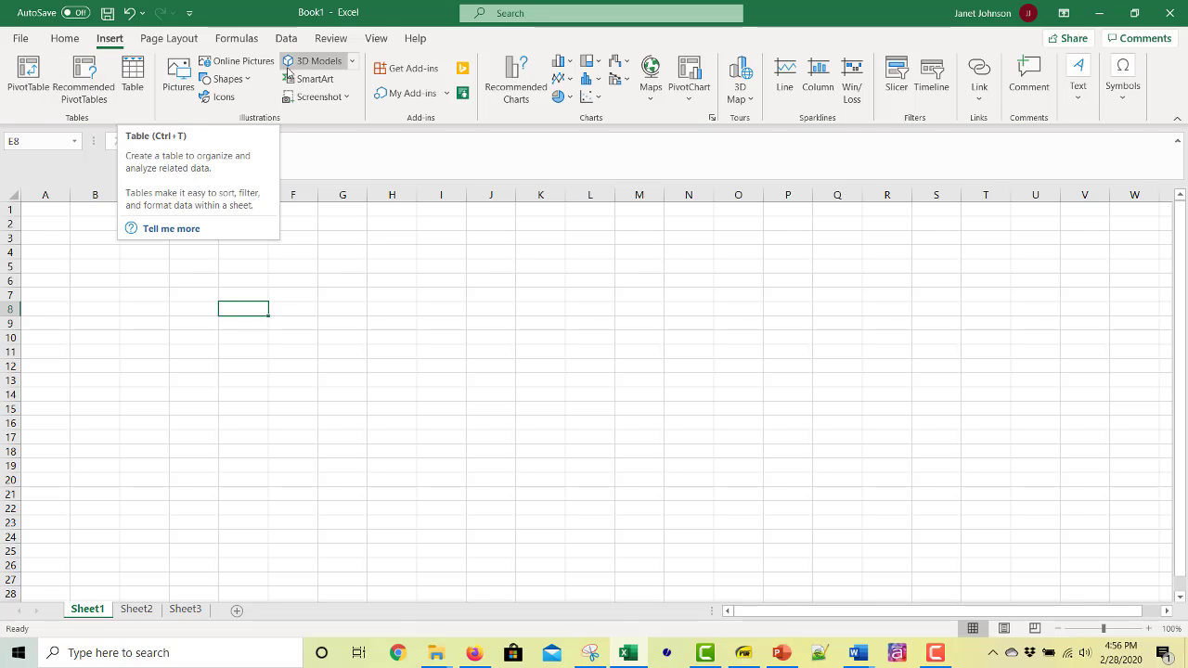
pyautogui.click(180, 40)
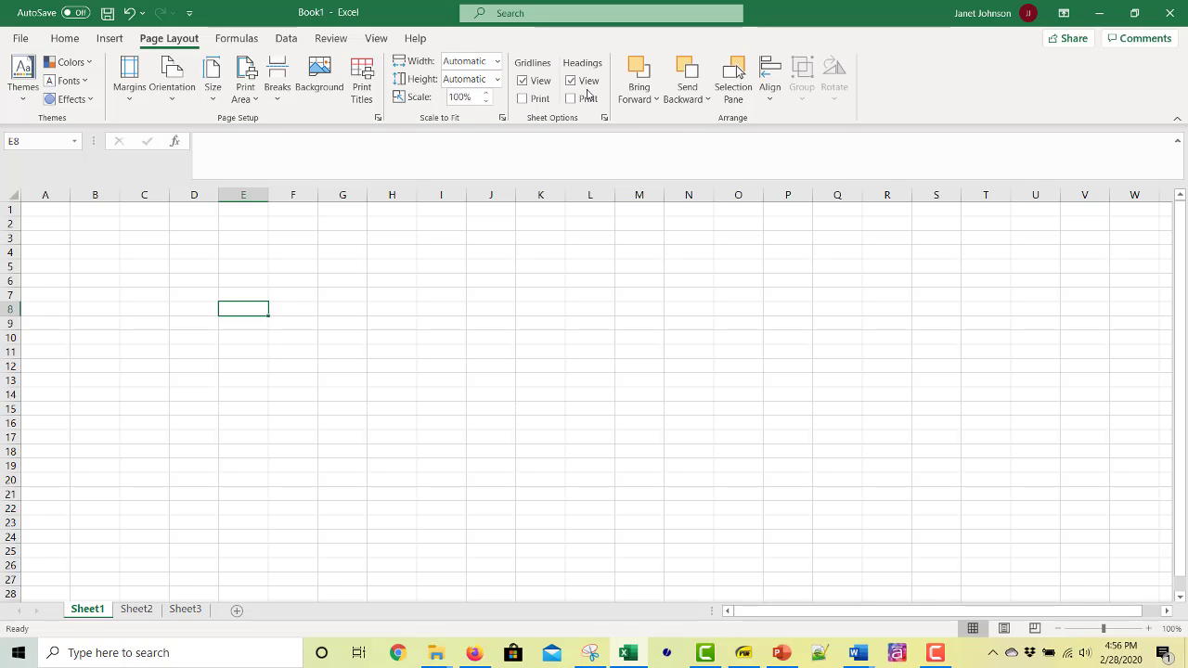
# Hide the sheet's gridlines and headings, turn both back on, then show the Formulas ribbon
pyautogui.click(523, 81)
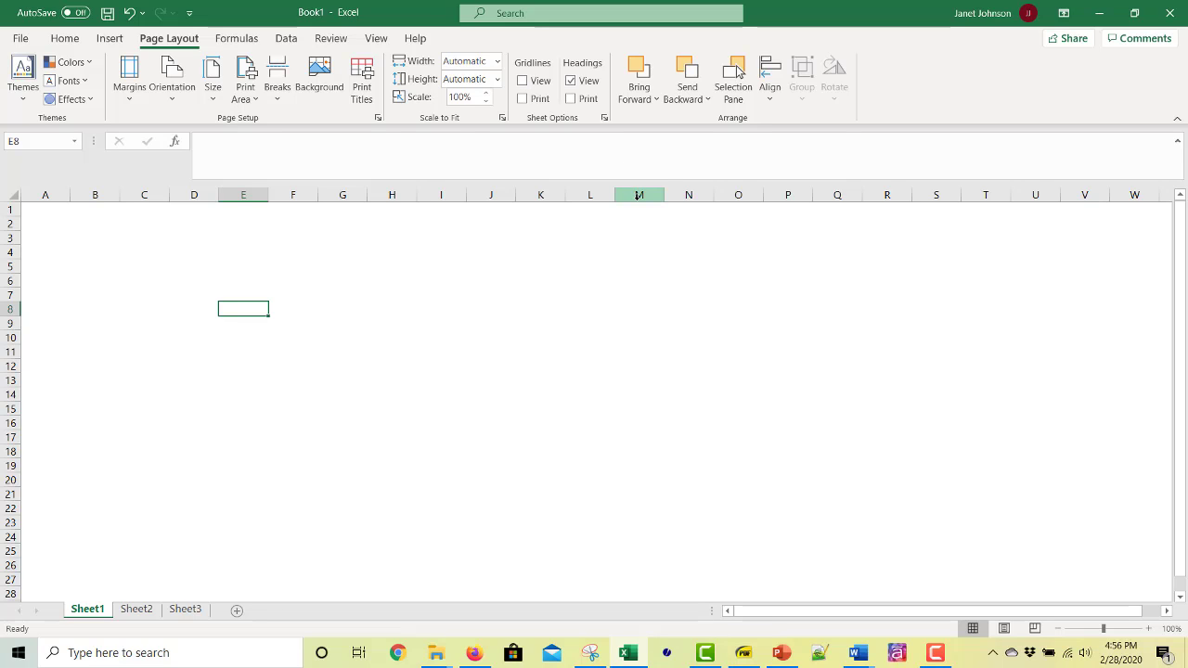
pyautogui.click(572, 82)
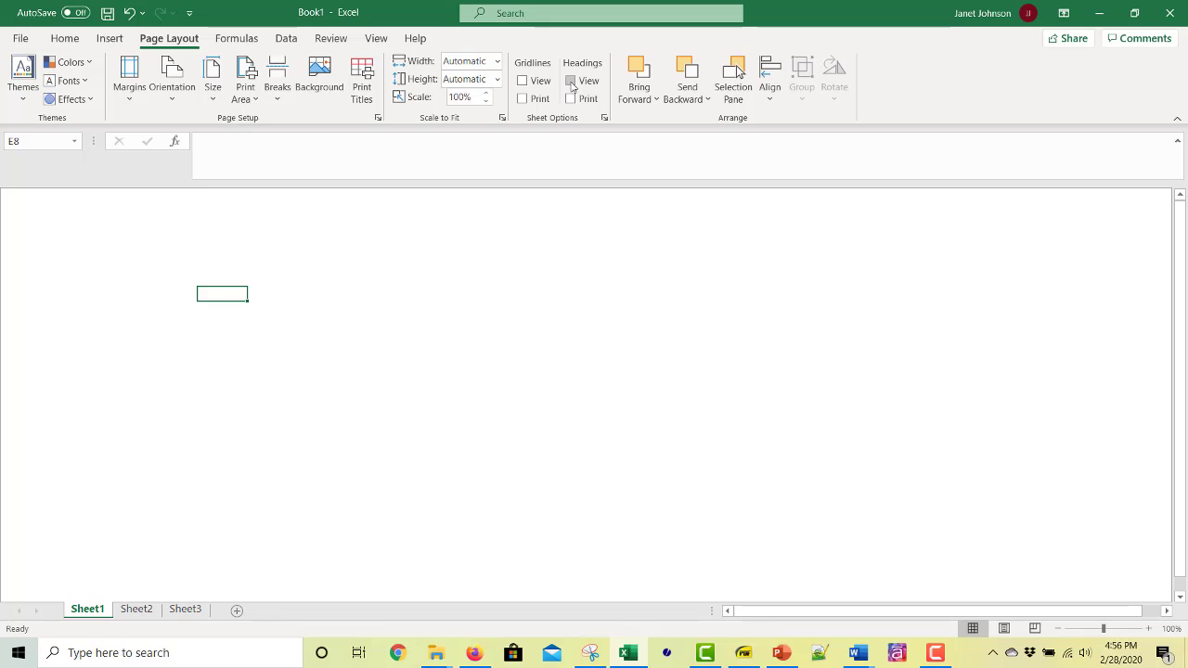
pyautogui.click(522, 81)
pyautogui.click(570, 81)
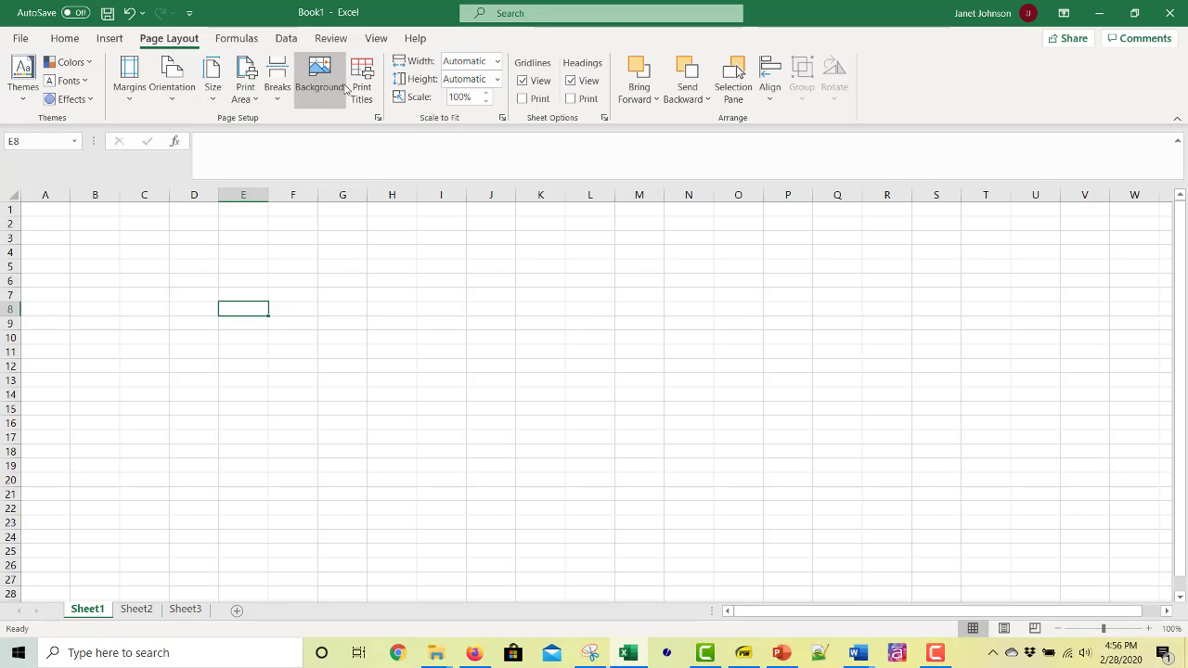
pyautogui.click(249, 41)
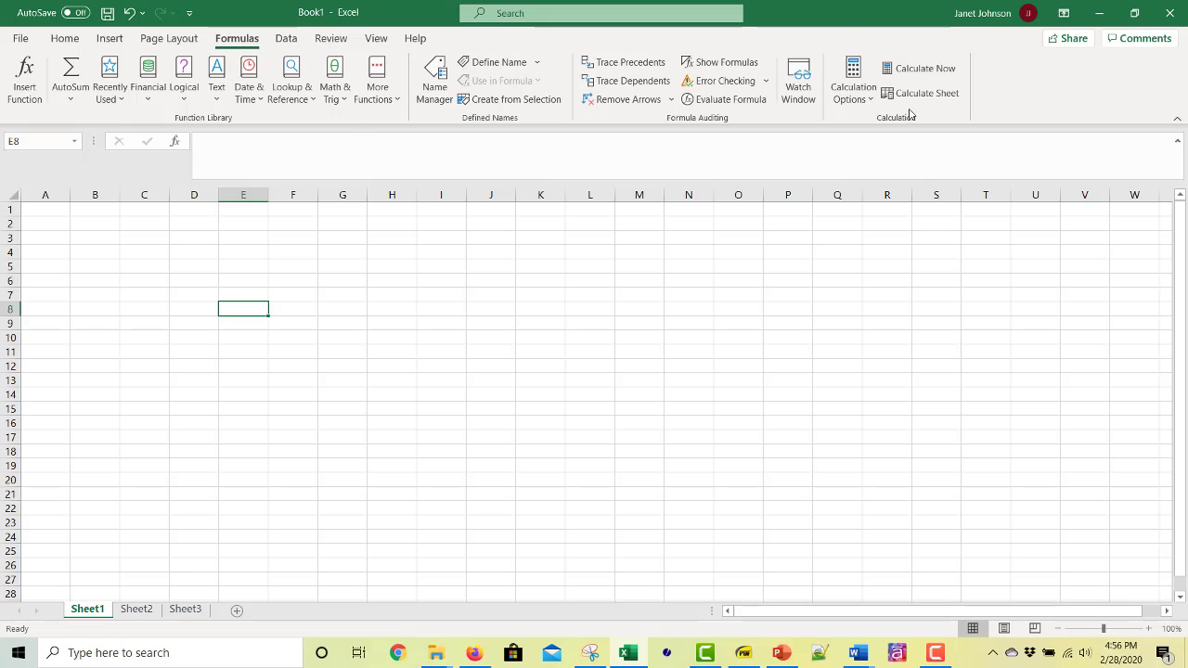
# Look over the Data ribbon, then show the Review ribbon's proofing, comments and protection tools
pyautogui.click(289, 39)
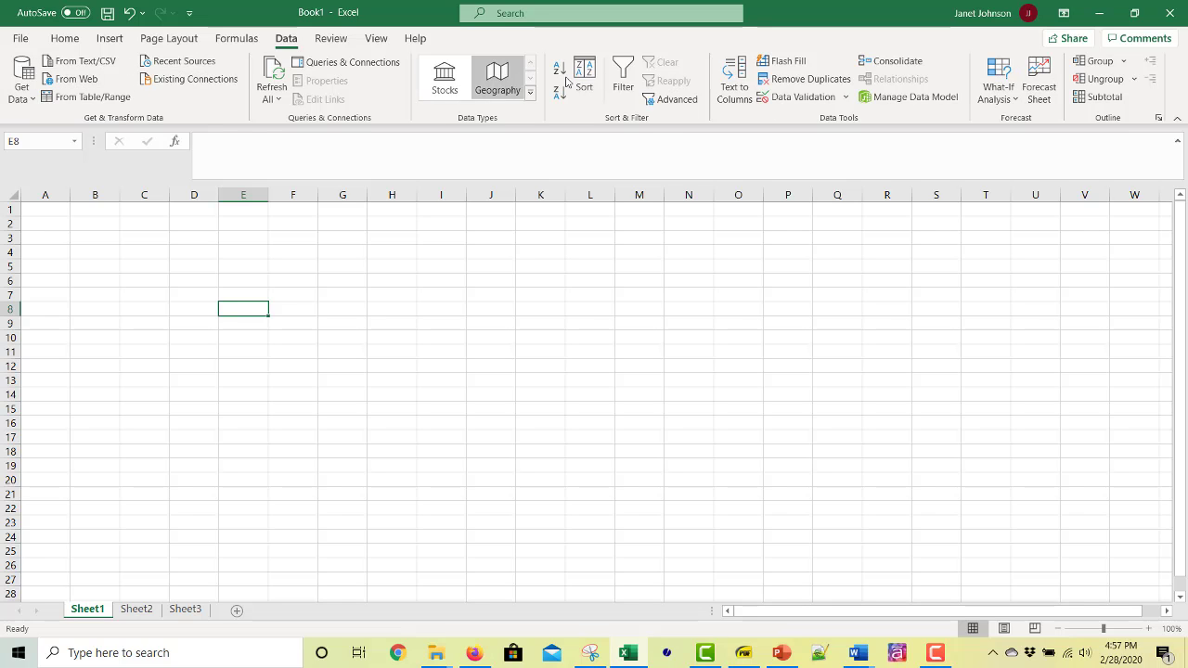
pyautogui.click(330, 38)
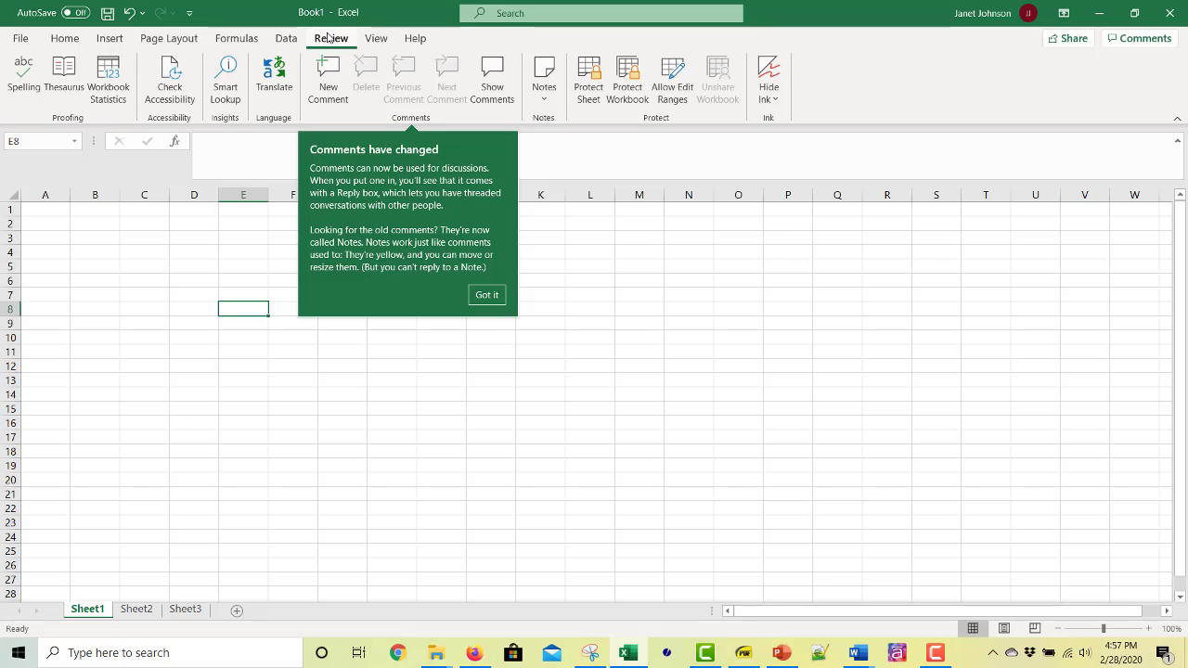